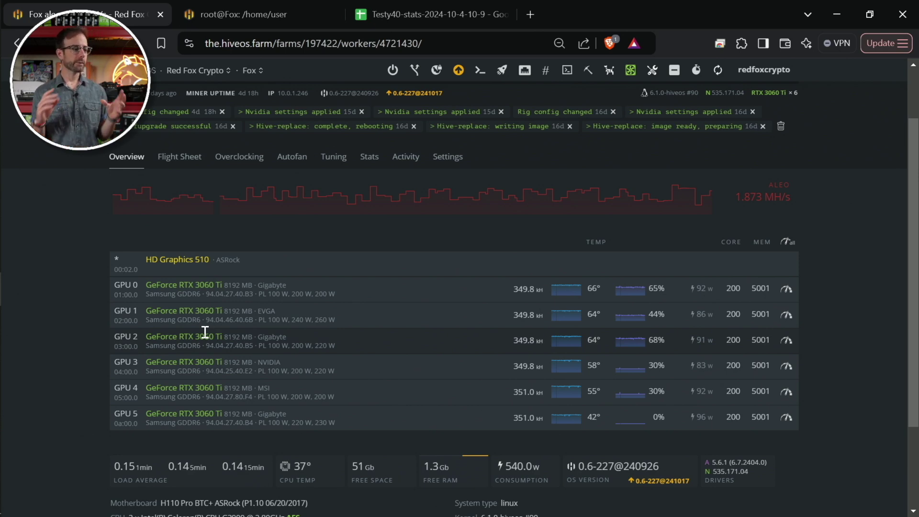
Leave the Fox rig's miner log and return to its overview showing Aleo at 1.374 MH/s
left_click(237, 8)
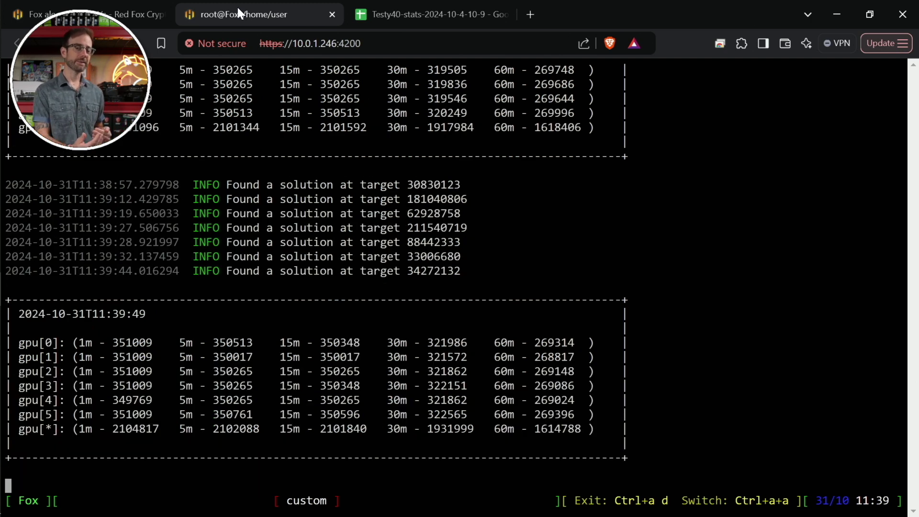
left_click(86, 14)
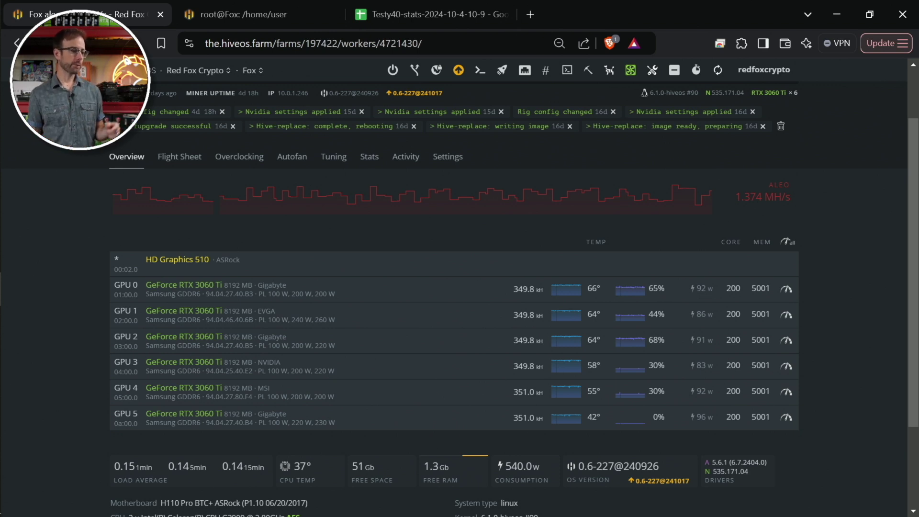
Review Fox's daily temp, fan, power and ALEO charts (Aleo mean 1.689 MH/s, max 2.613)
left_click(369, 157)
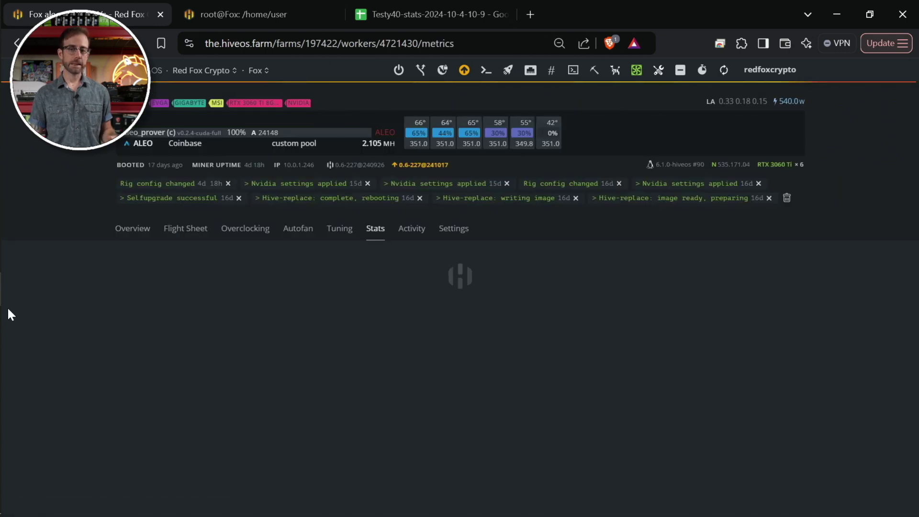
scroll(7, 307, "down", 1)
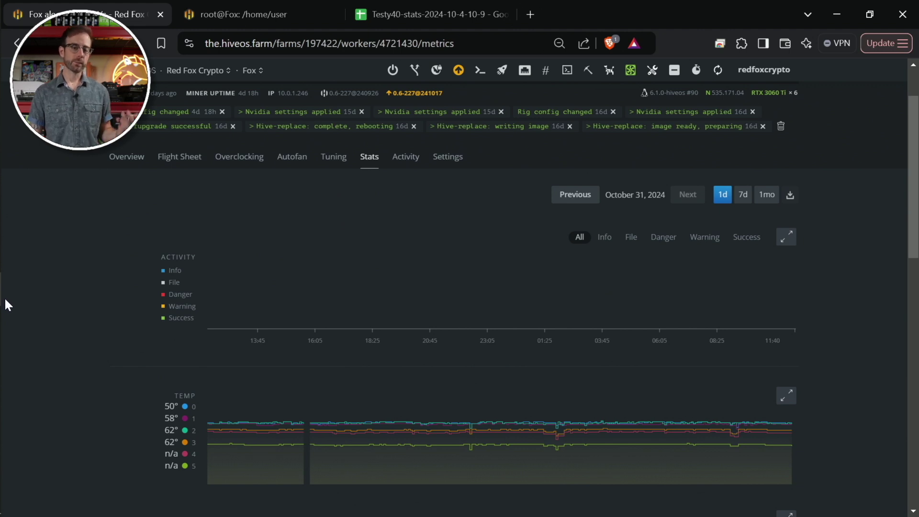
scroll(7, 305, "down", 1)
scroll(6, 305, "down", 3)
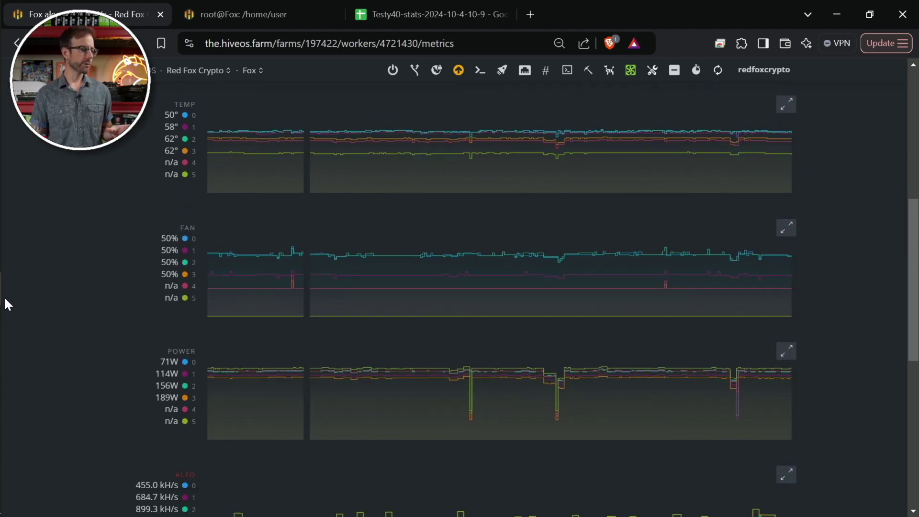
scroll(6, 305, "down", 4)
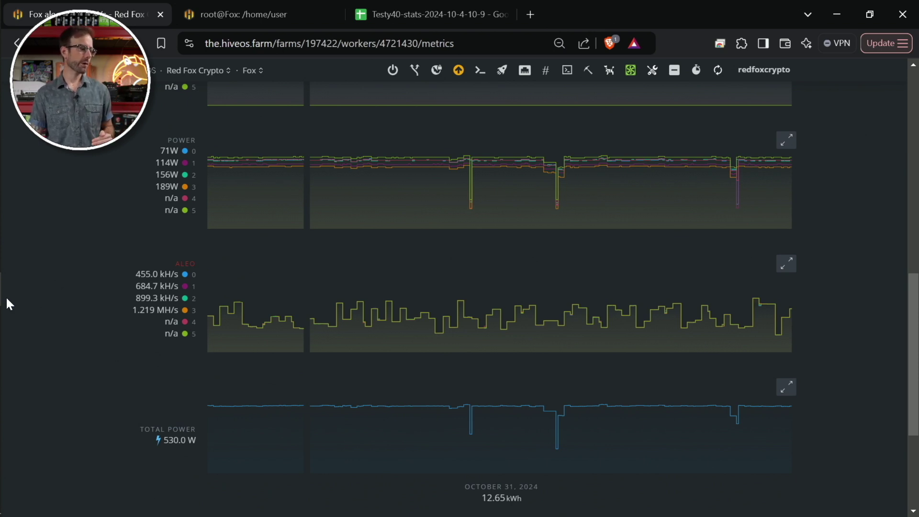
mouse_move(440, 332)
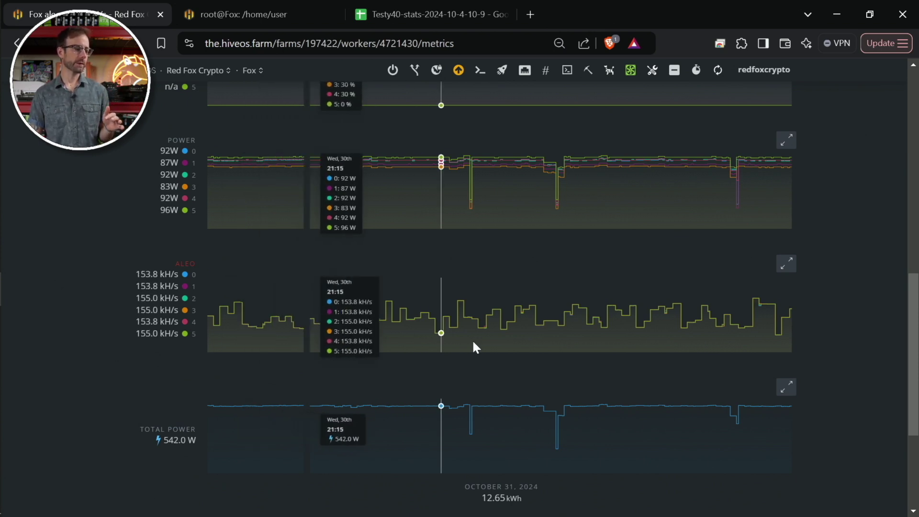
scroll(32, 380, "down", 3)
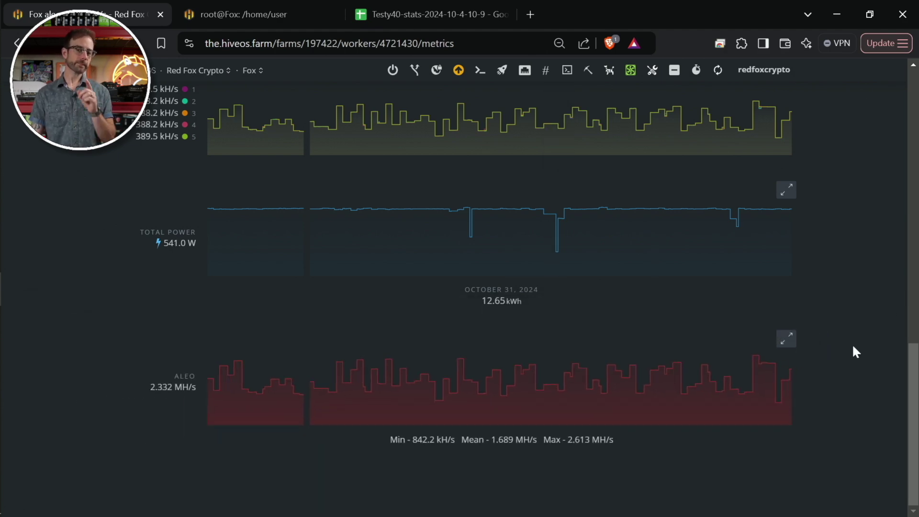
Step Fox's stats back two days and preview the 7-day and 1-month ranges
scroll(854, 350, "up", 5)
scroll(855, 350, "up", 5)
scroll(854, 349, "down", 4)
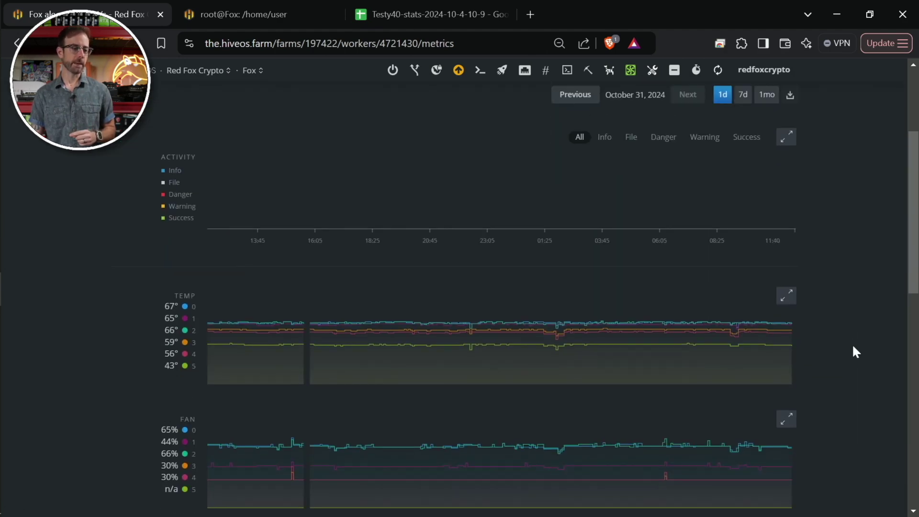
scroll(856, 330, "up", 4)
left_click(578, 272)
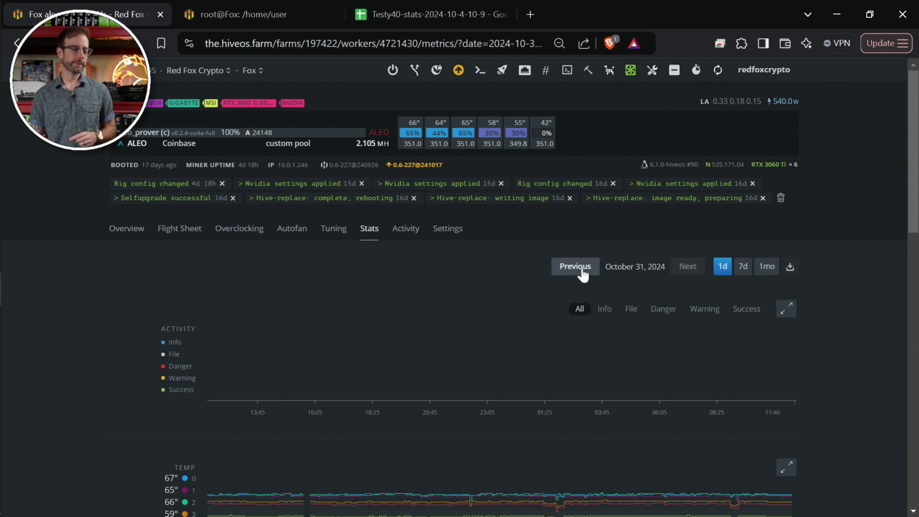
left_click(576, 276)
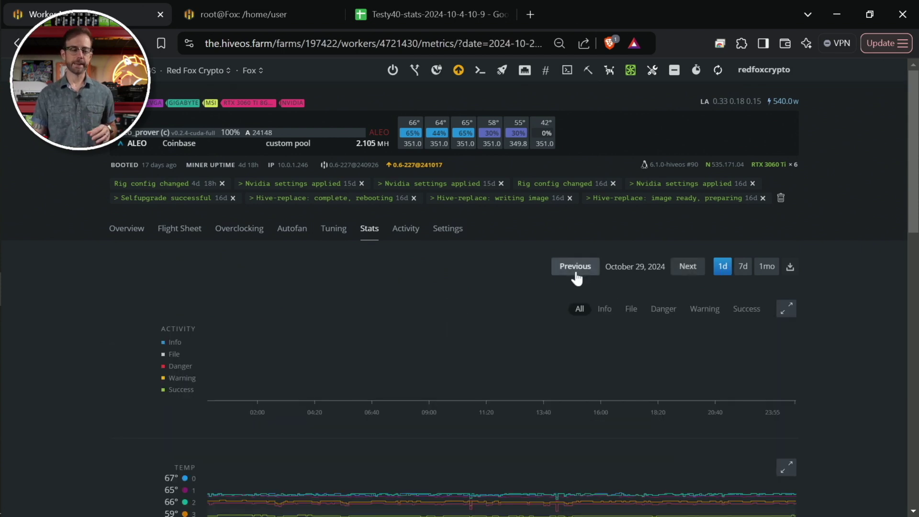
left_click(743, 269)
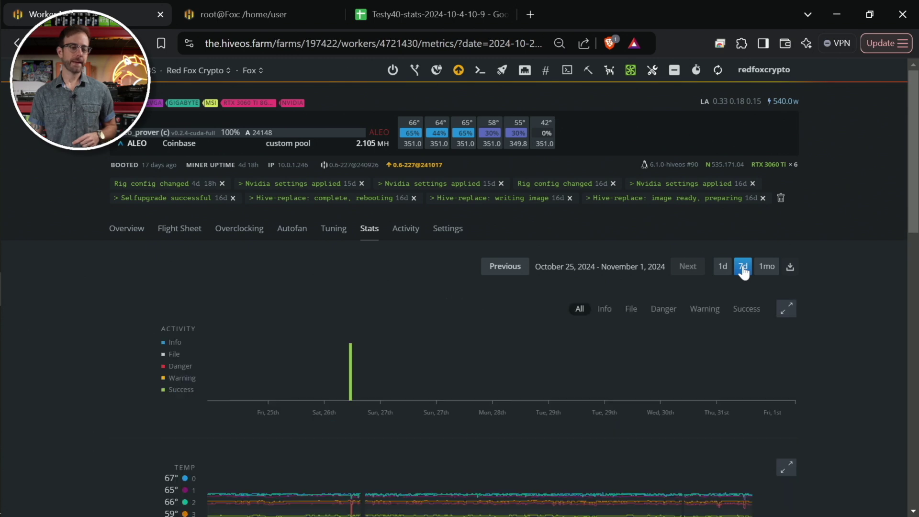
left_click(754, 277)
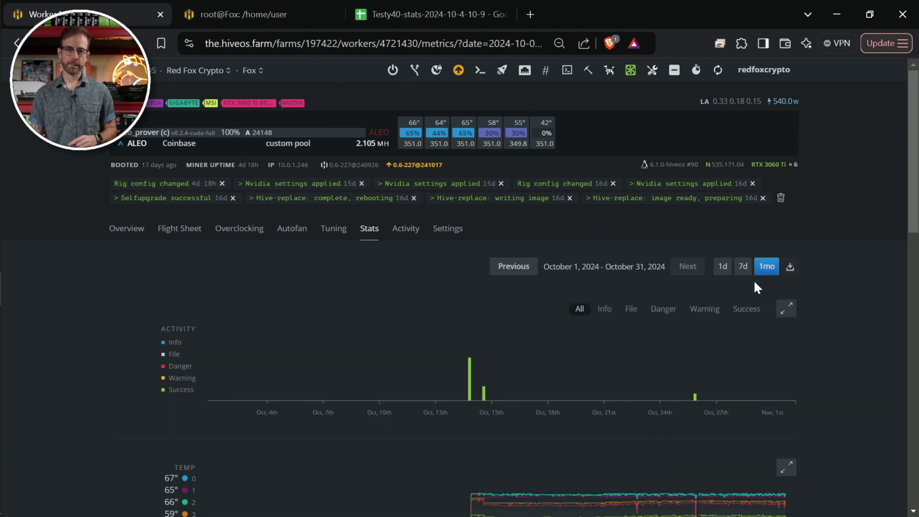
Show single-day stats for October 29 and review them (Aleo mean 1.802 MH/s, 12.89 kWh)
left_click(563, 271)
left_click(565, 269)
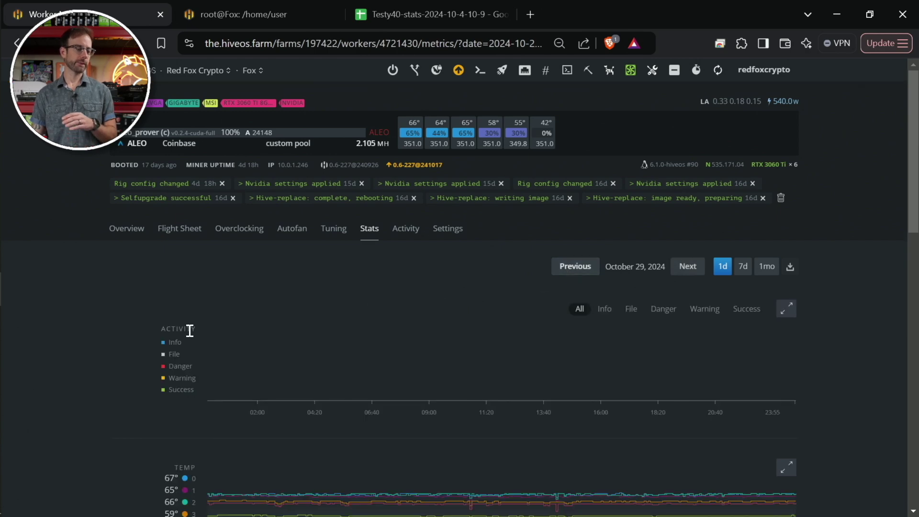
scroll(88, 340, "down", 10)
scroll(88, 340, "down", 5)
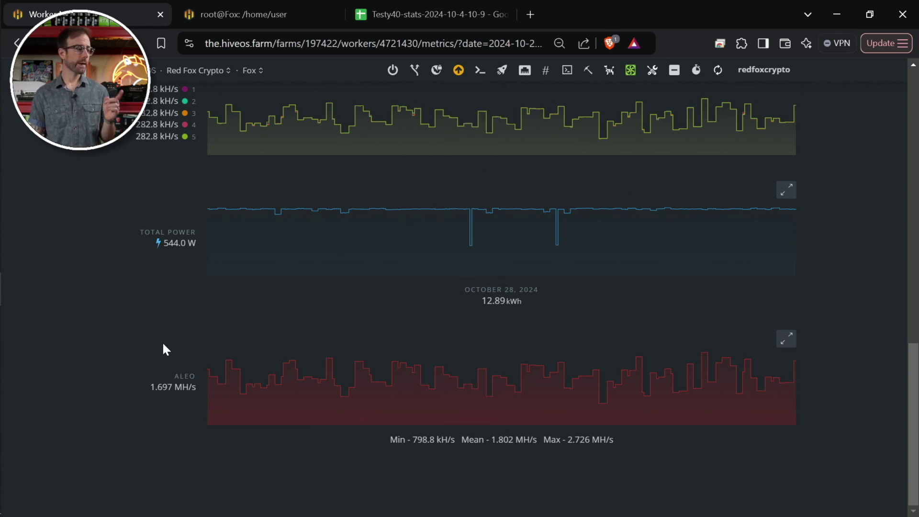
scroll(83, 366, "up", 5)
scroll(83, 367, "up", 5)
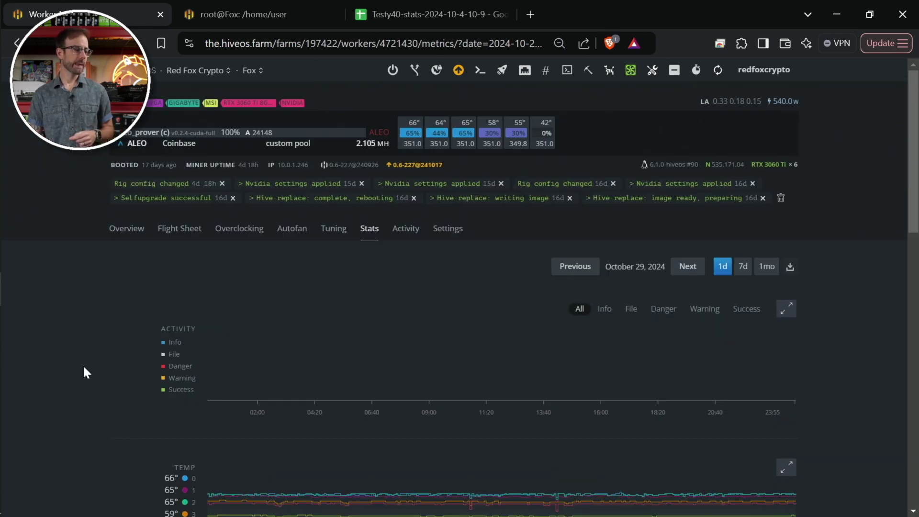
Look over Fox's GPU list on its overview, then go back to the HiveOS farms list
left_click(137, 237)
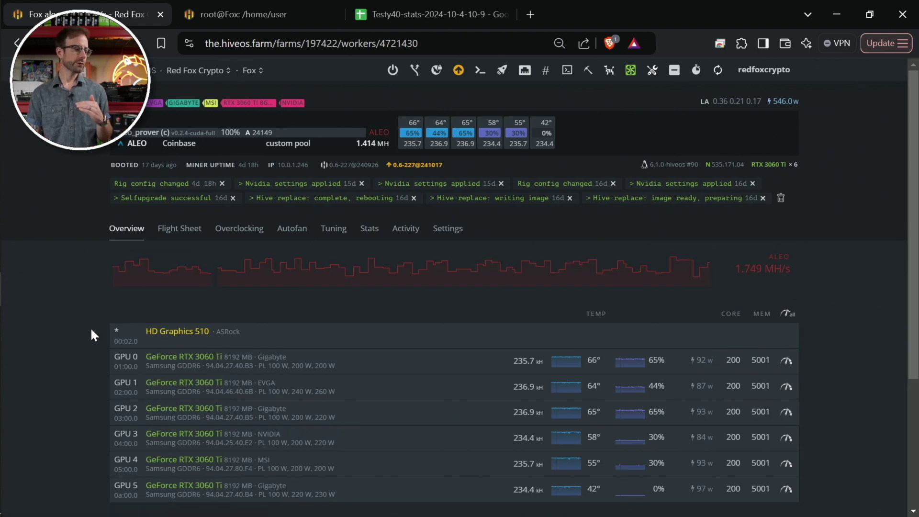
scroll(91, 326, "down", 3)
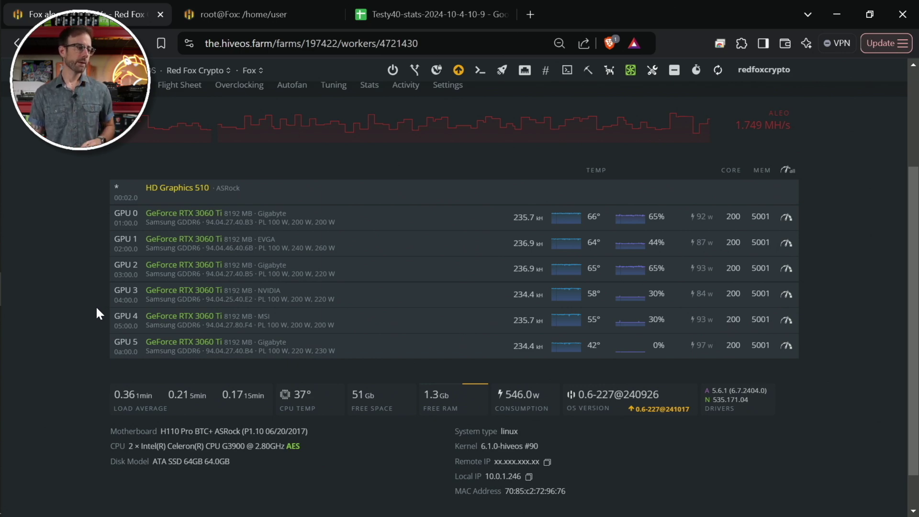
scroll(98, 308, "up", 3)
left_click(152, 70)
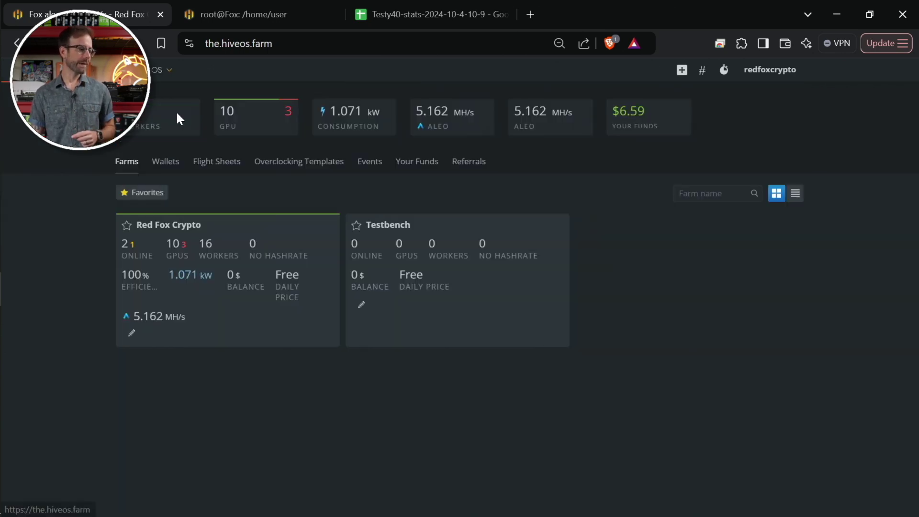
Open the Testy40 worker overview in the Red Fox Crypto farm
left_click(208, 261)
left_click(160, 290)
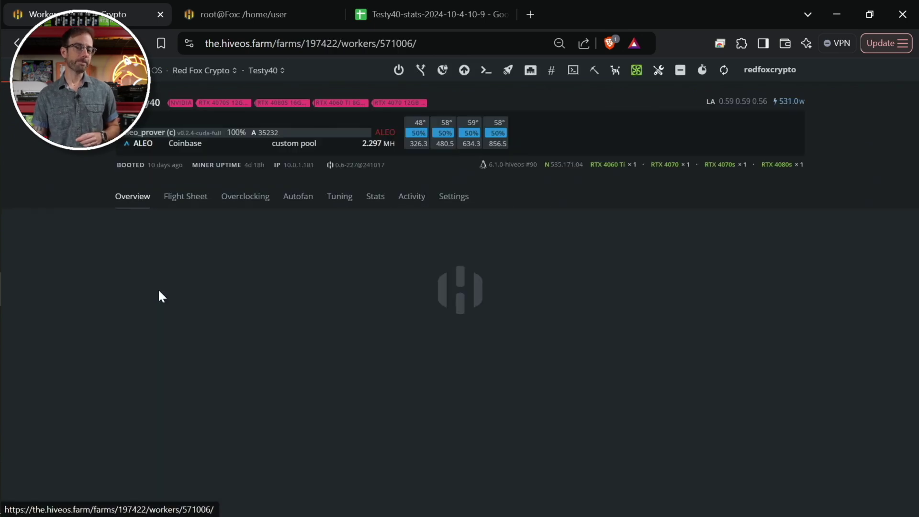
scroll(88, 335, "down", 1)
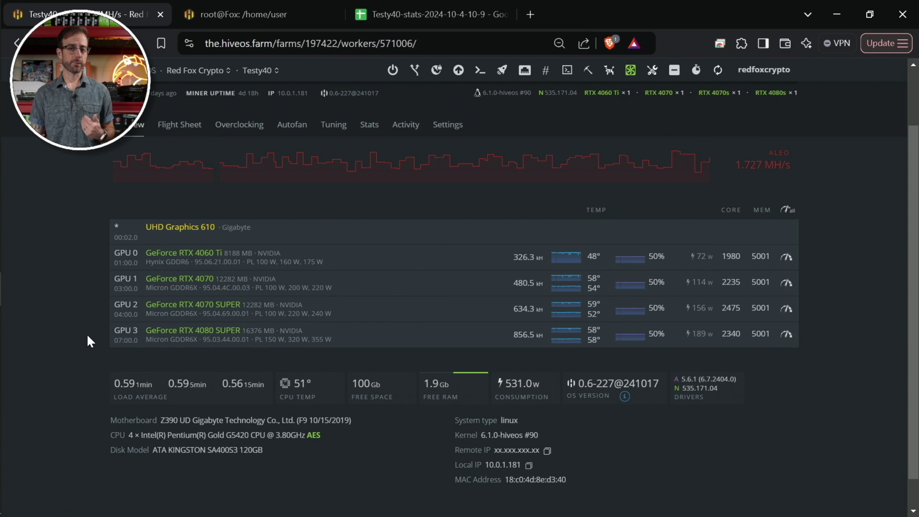
Review Testy40's per-GPU ALEO hashrate and power charts, then go to the exported stats spreadsheet
left_click(370, 126)
scroll(108, 328, "down", 4)
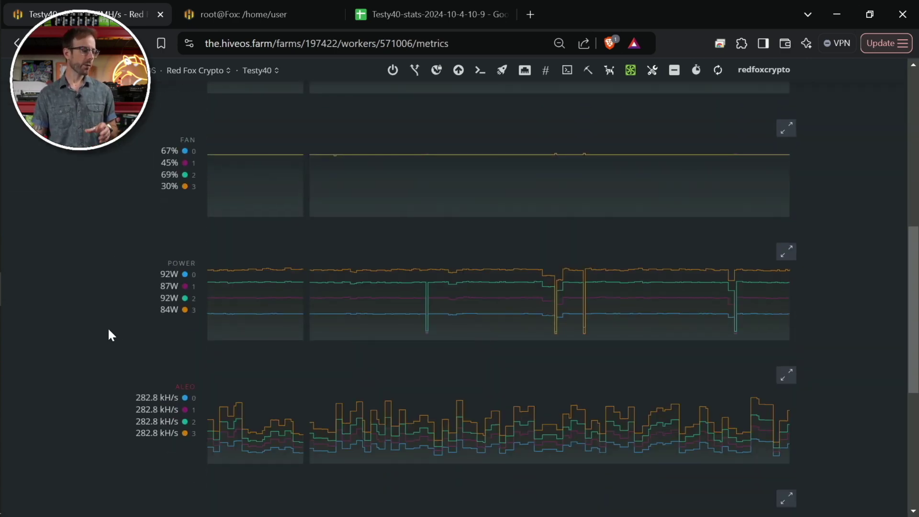
scroll(108, 330, "down", 3)
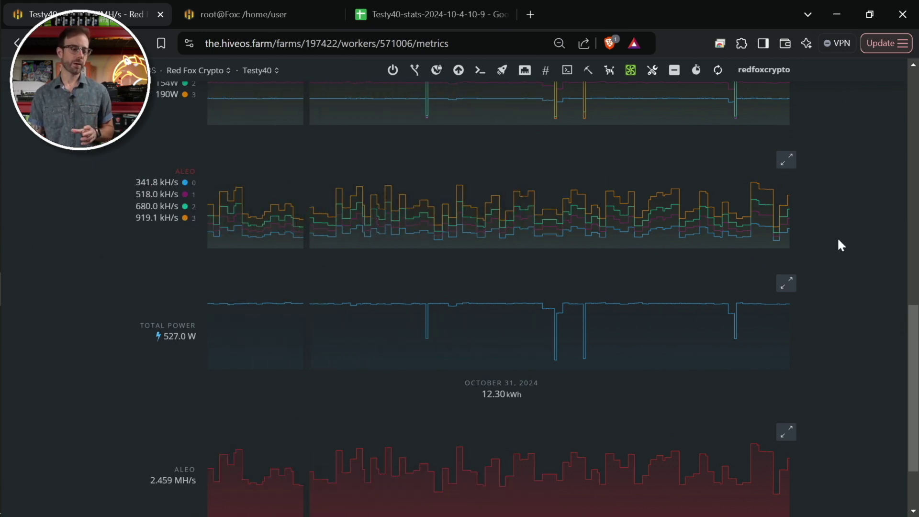
scroll(838, 297, "down", 2)
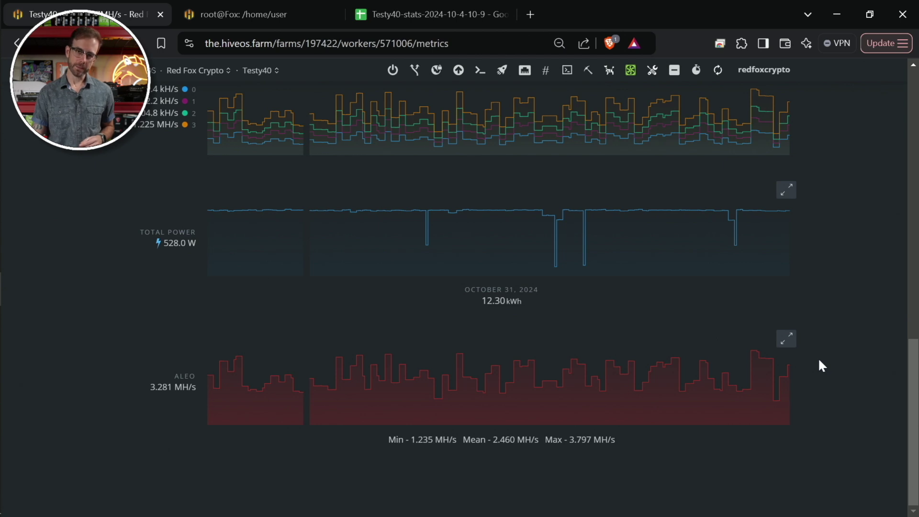
scroll(819, 362, "up", 5)
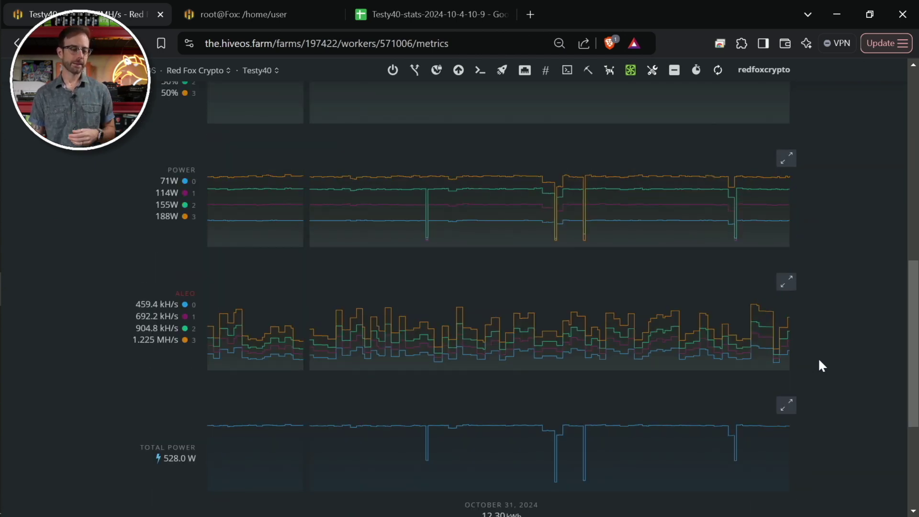
scroll(819, 361, "up", 8)
scroll(819, 361, "up", 2)
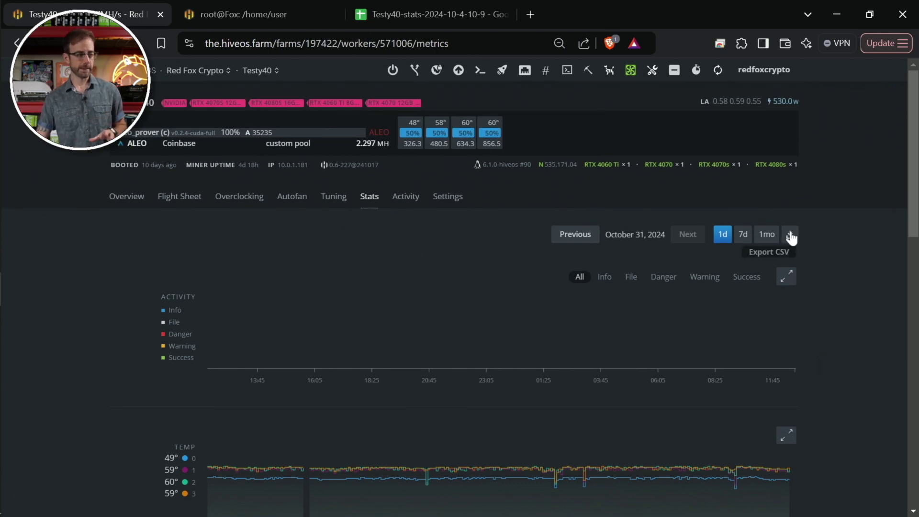
left_click(446, 10)
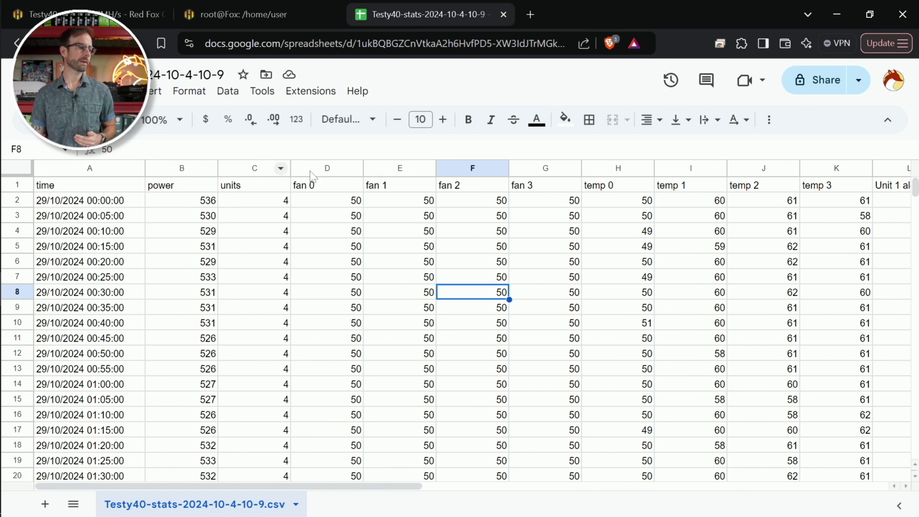
mouse_move(326, 168)
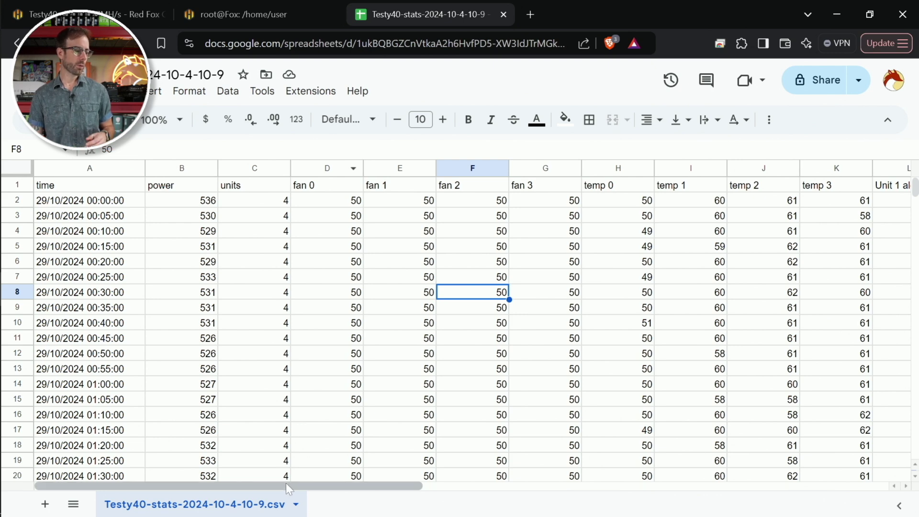
left_click_drag(291, 486, 598, 487)
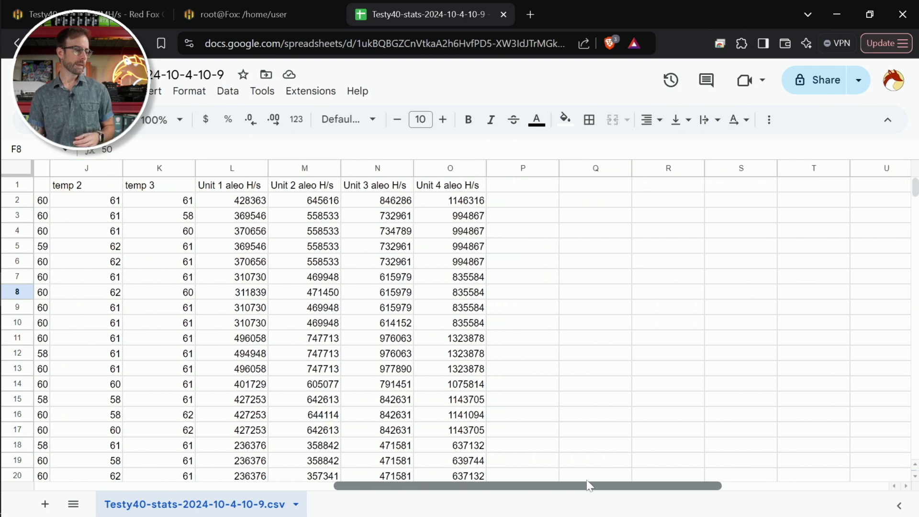
left_click(253, 203)
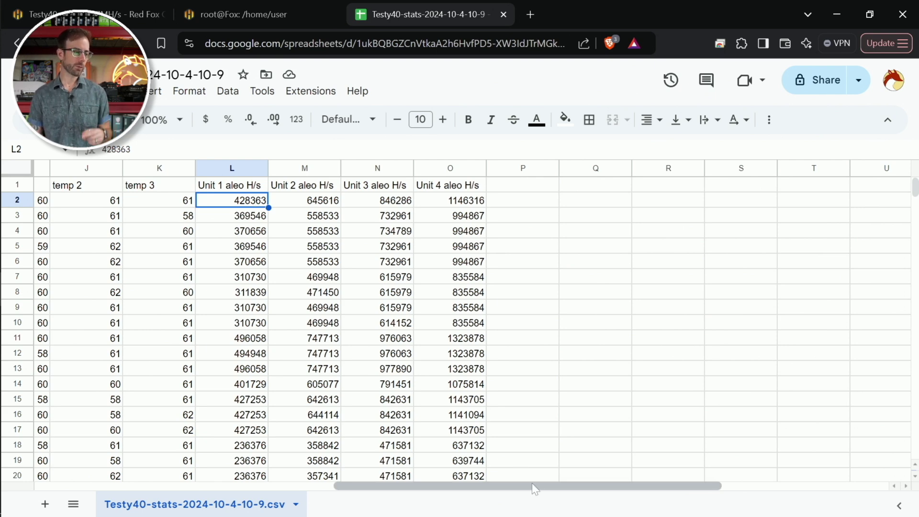
left_click_drag(528, 485, 228, 486)
Delete columns B–K (power, fan, temperatures) and scroll down to the last row at 23:55
left_click(196, 168)
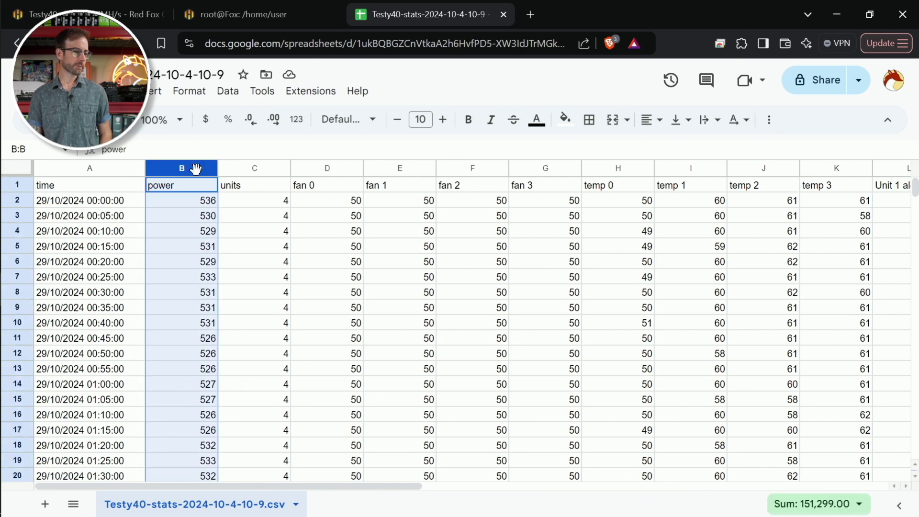
left_click(838, 168, "shift")
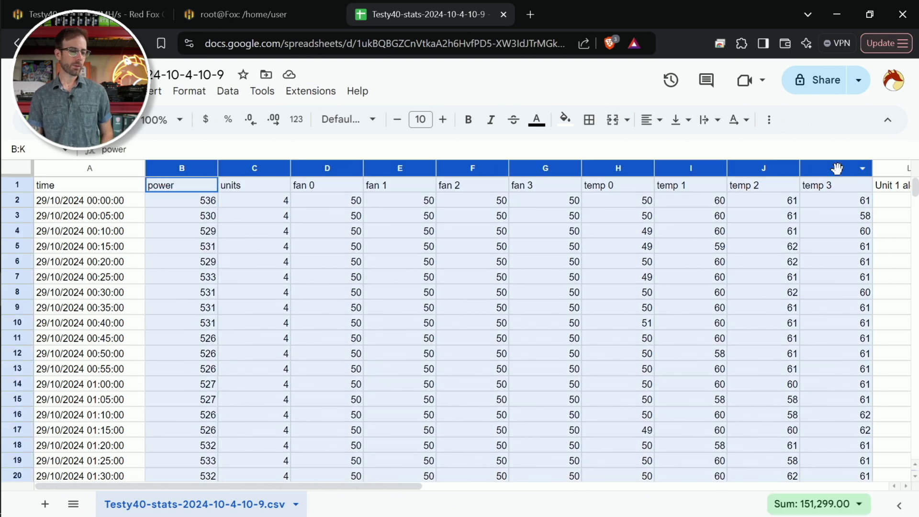
right_click(861, 171)
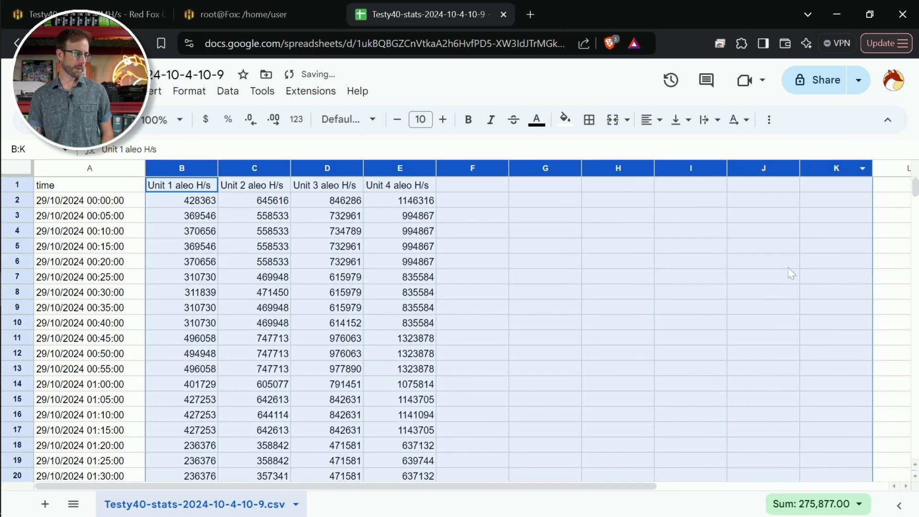
key("ctrl+v")
left_click(196, 201)
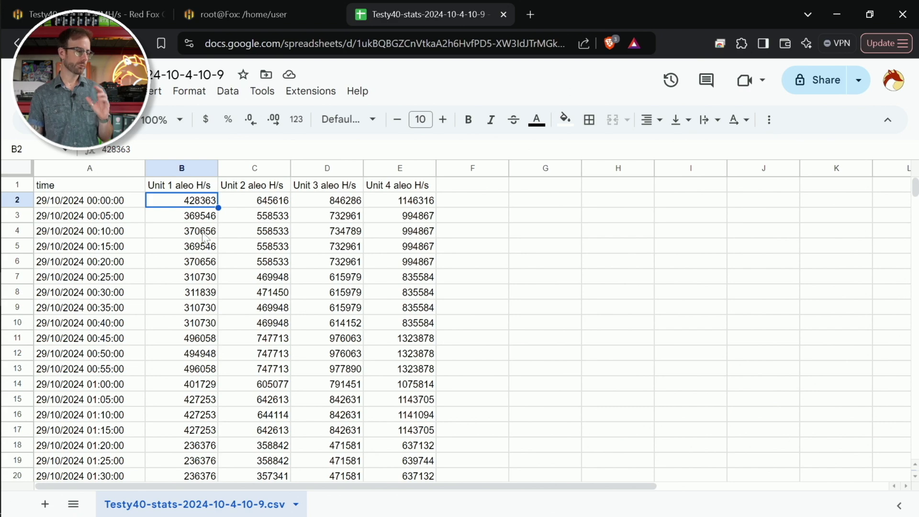
scroll(204, 237, "down", 3)
scroll(204, 237, "down", 10)
scroll(204, 237, "down", 7)
scroll(204, 237, "down", 11)
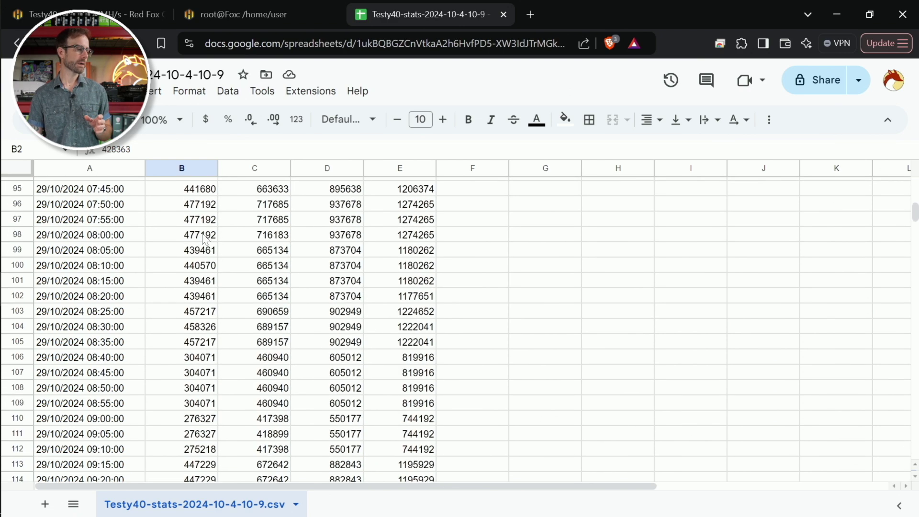
scroll(202, 234, "down", 17)
scroll(202, 235, "down", 19)
scroll(202, 234, "down", 14)
scroll(202, 234, "down", 14)
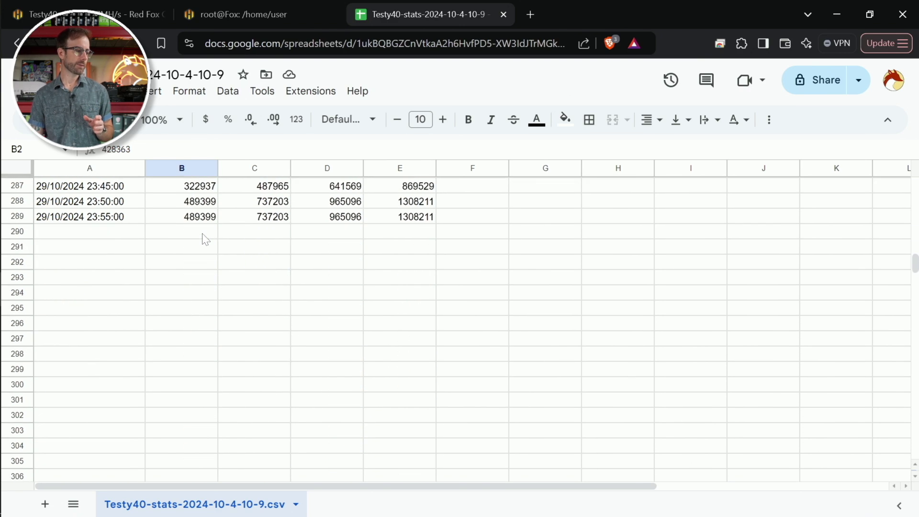
Enter =AVERAGE(B2:B289) in B290 and fill it across to E290
left_click(191, 234)
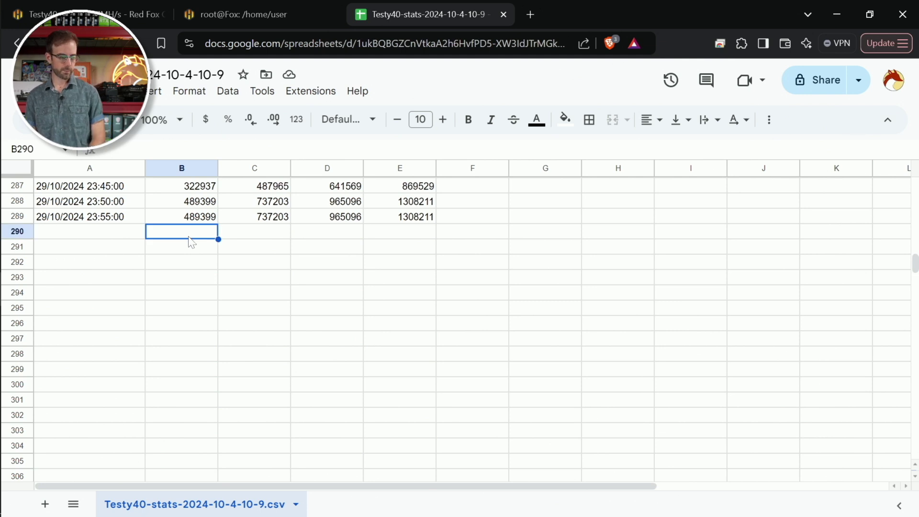
type("=aver")
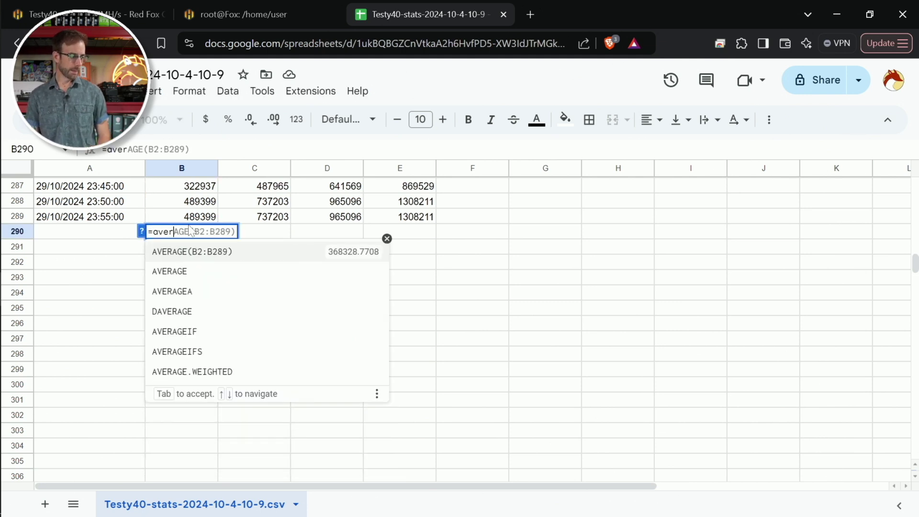
left_click(196, 252)
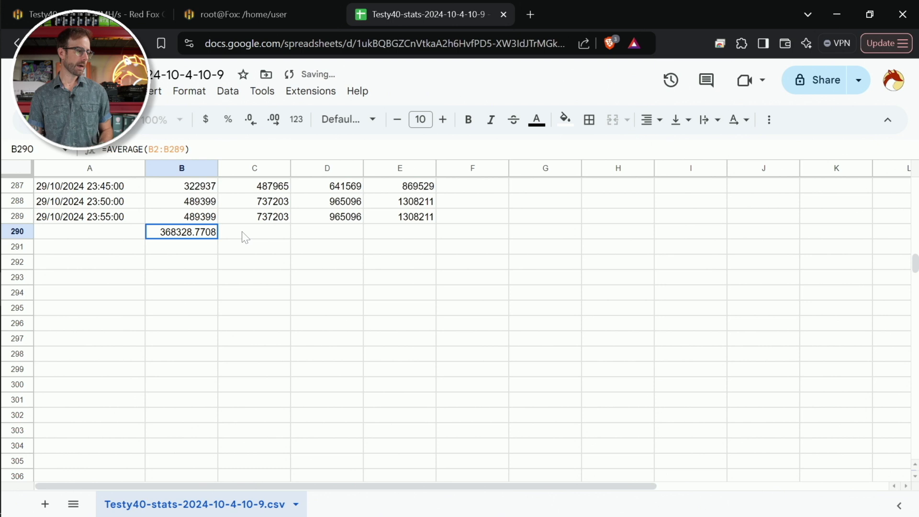
left_click(245, 237)
left_click(211, 233)
left_click_drag(218, 239, 398, 235)
Check the Unit 1 and Unit 4 average formulas in row 290
left_click(403, 310)
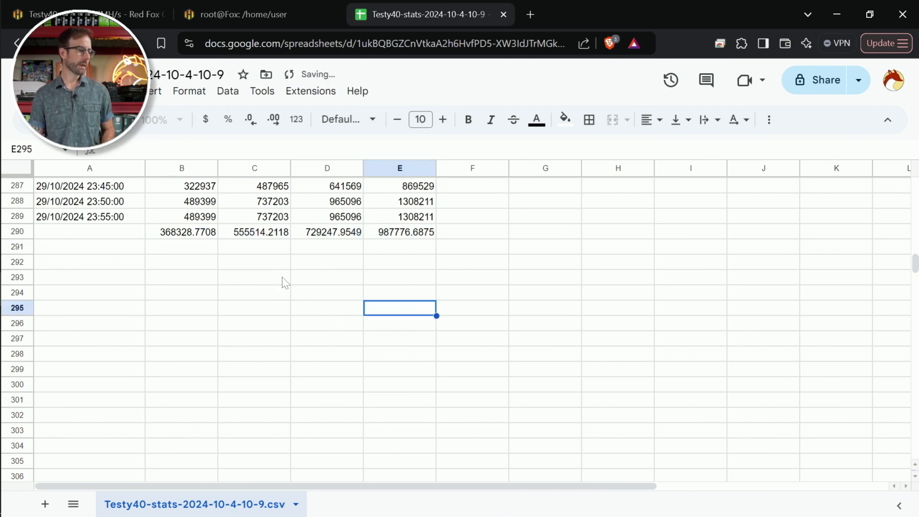
left_click(185, 235)
scroll(226, 281, "up", 3)
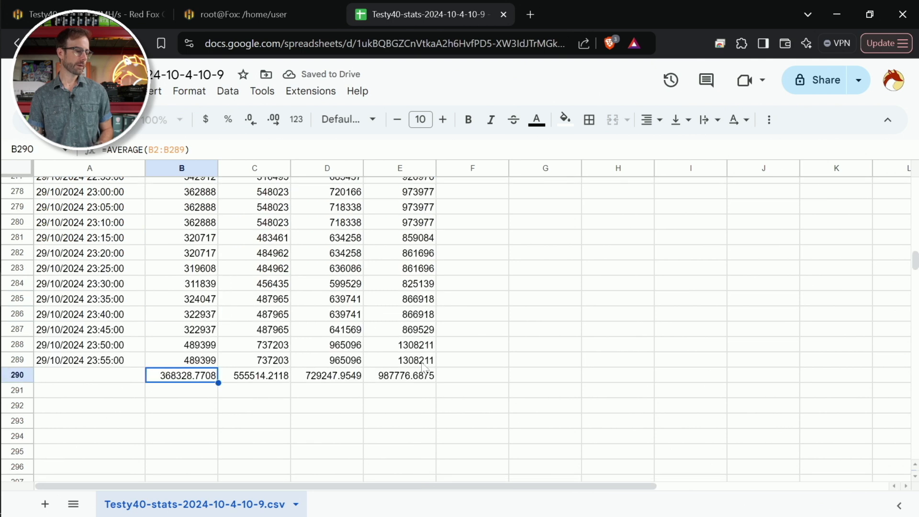
left_click(416, 379)
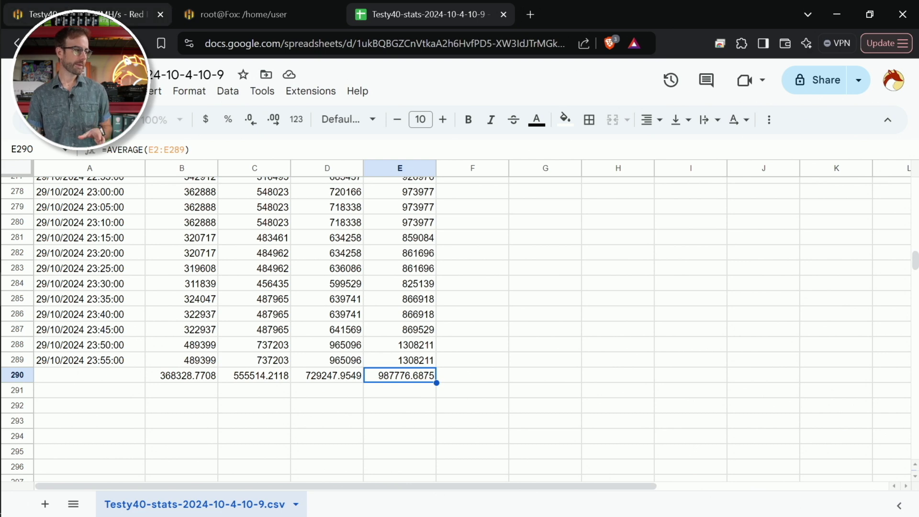
Back in HiveOS, show Testy40's GPU list with per-GPU rates from 289.6 to 775.5 kH
left_click(114, 15)
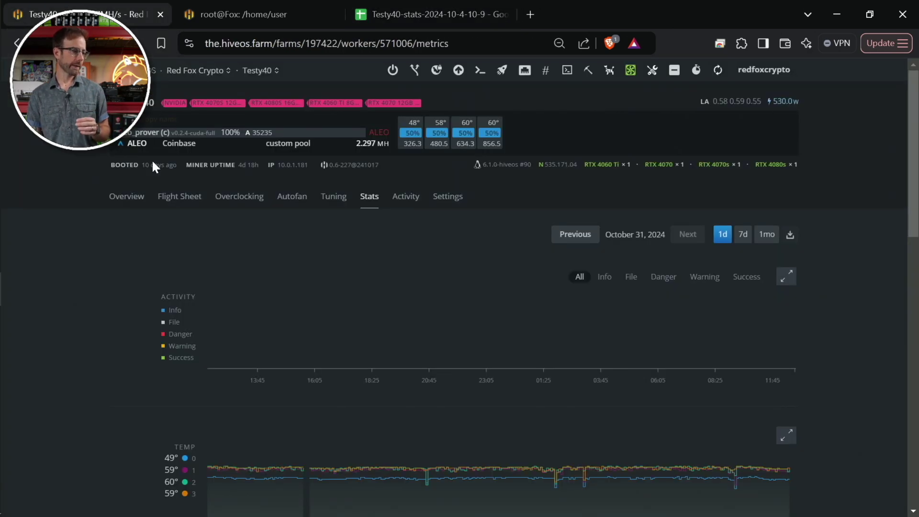
left_click(134, 196)
scroll(301, 322, "down", 2)
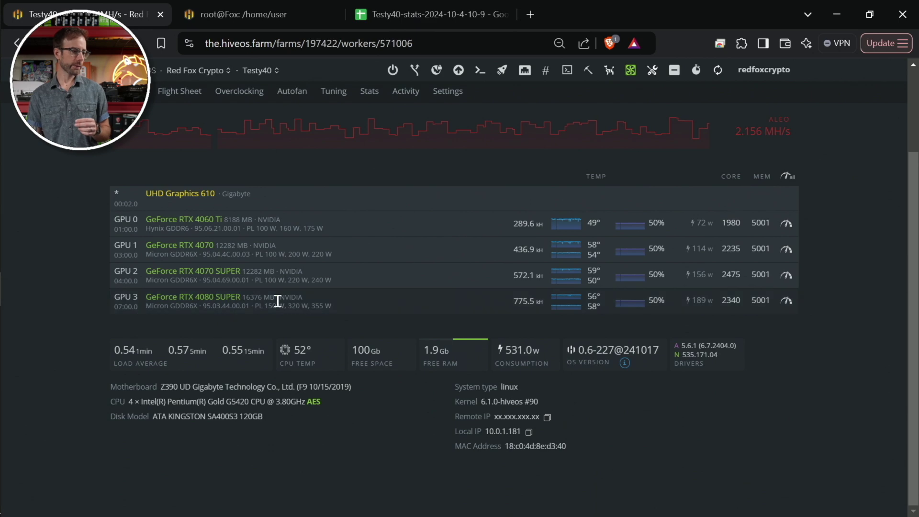